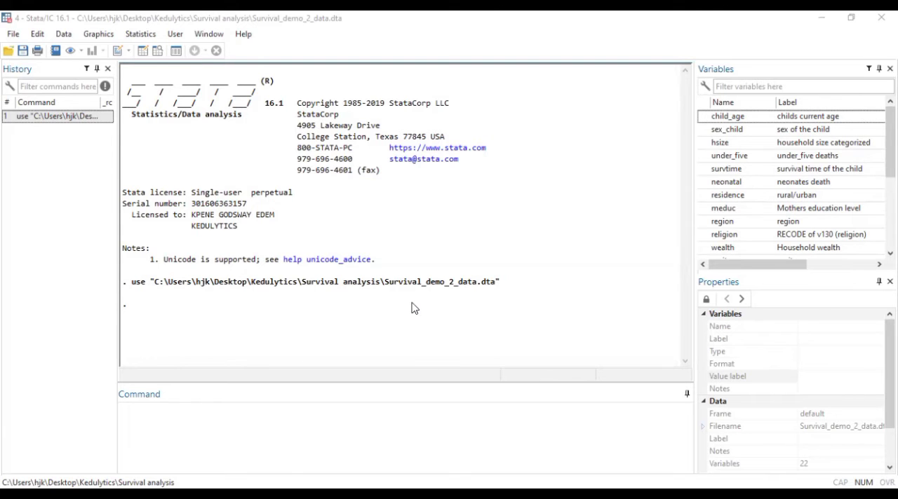
Open the help entry for the streg command
left_click(230, 425)
type("streg")
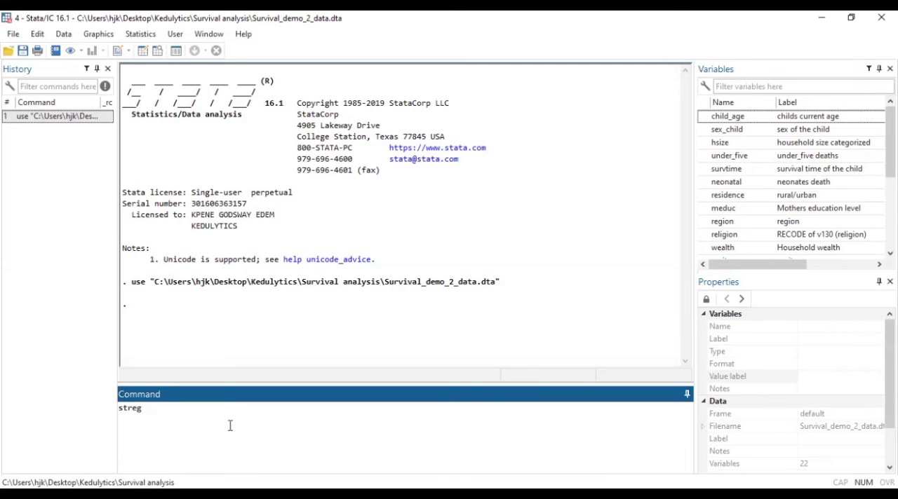
key("Left")
key("Left")
key("Left")
key("Left")
key("Left")
type("help")
key("Return")
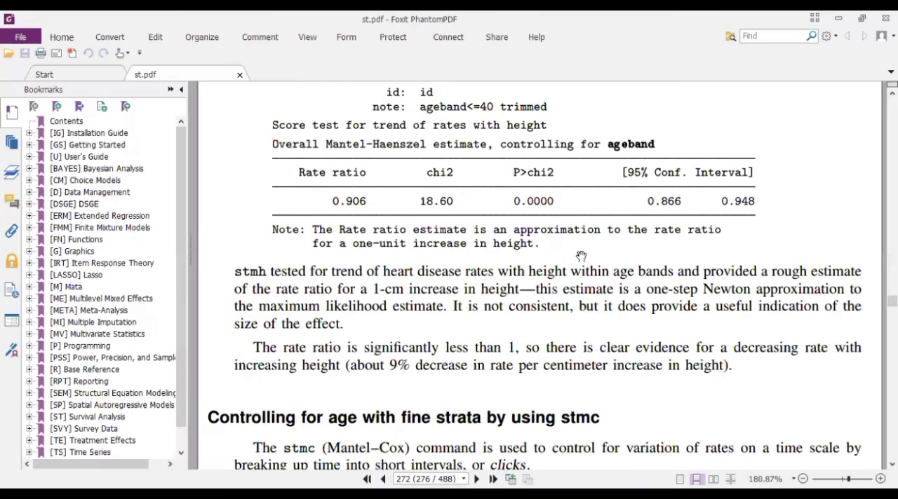
Find streg in the contents of the Stata survival analysis reference manual PDF and open its entry on parametric survival models
scroll(580, 257, "up", 20)
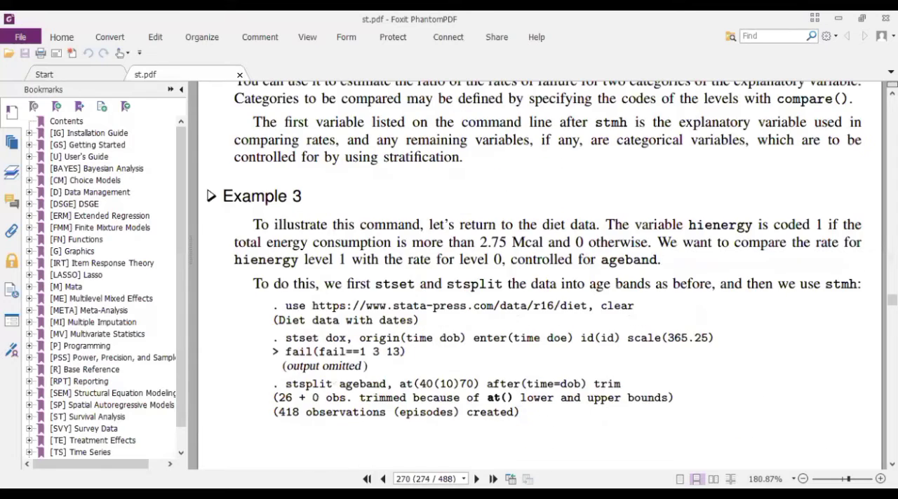
left_click_drag(892, 300, 892, 90)
scroll(344, 279, "down", 4)
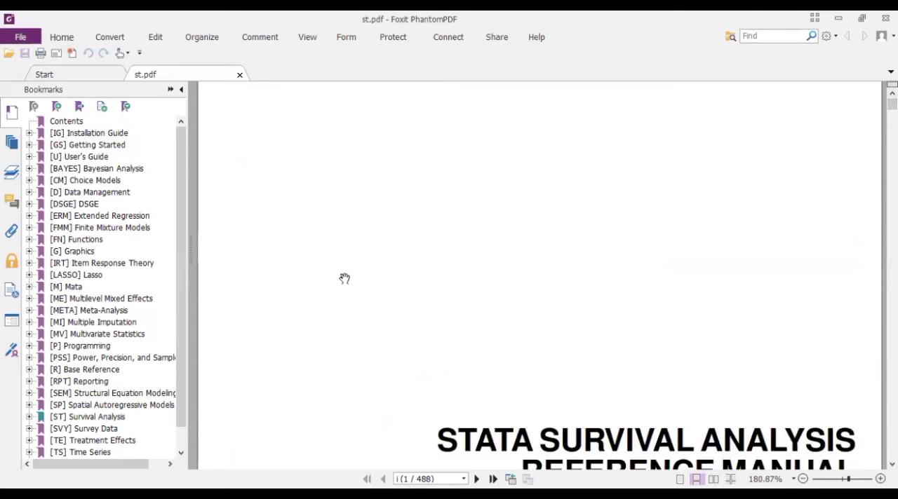
scroll(344, 279, "down", 3)
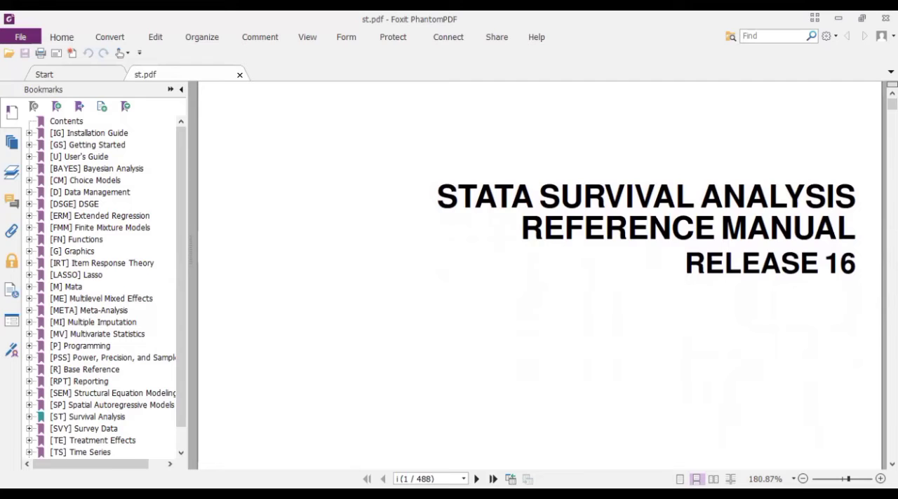
scroll(704, 324, "down", 15)
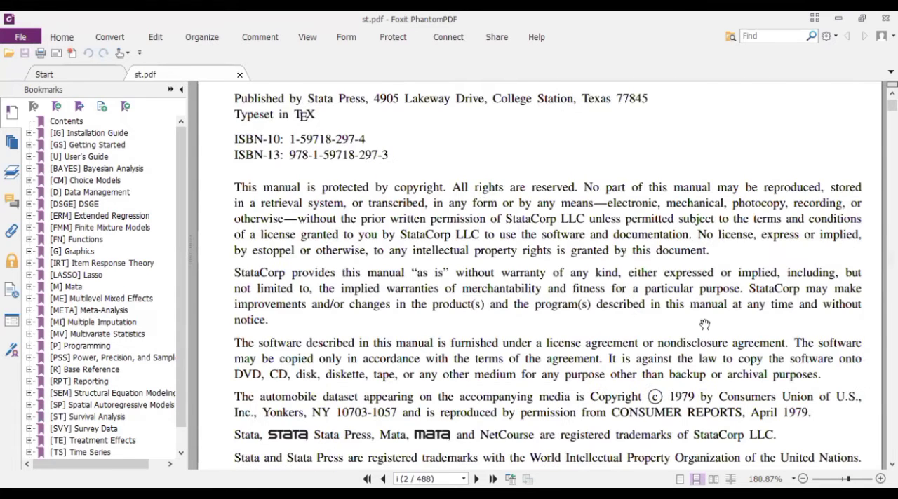
scroll(704, 324, "down", 10)
scroll(704, 325, "up", 1)
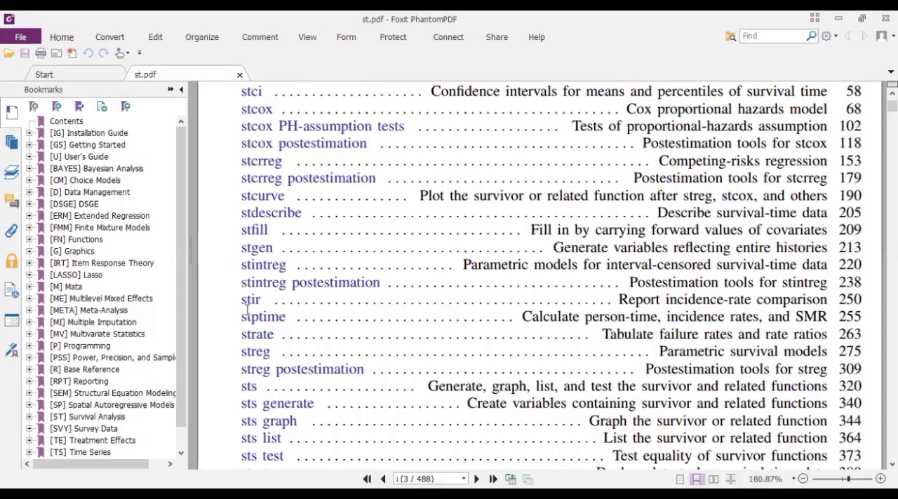
scroll(256, 256, "up", 2)
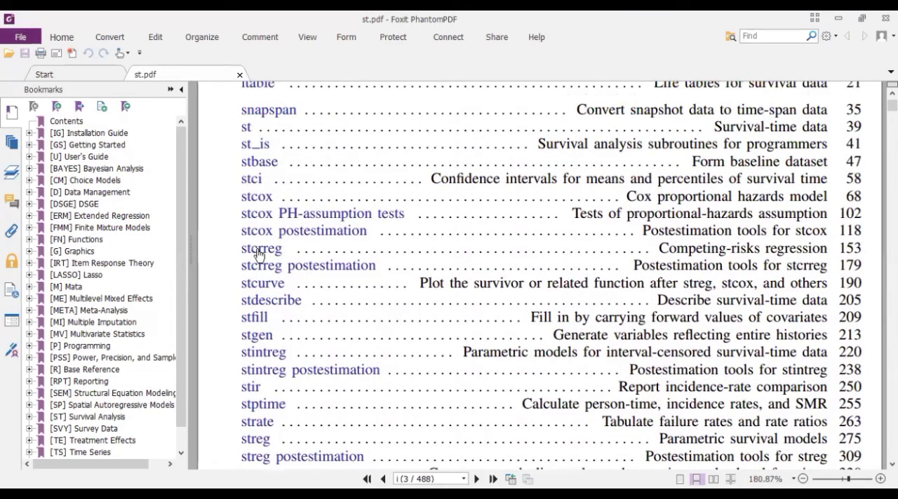
scroll(258, 254, "down", 3)
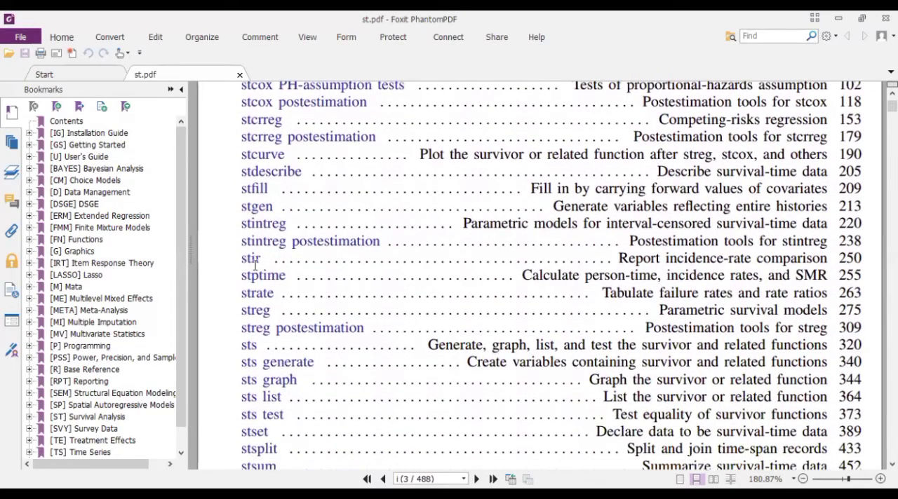
left_click(259, 311)
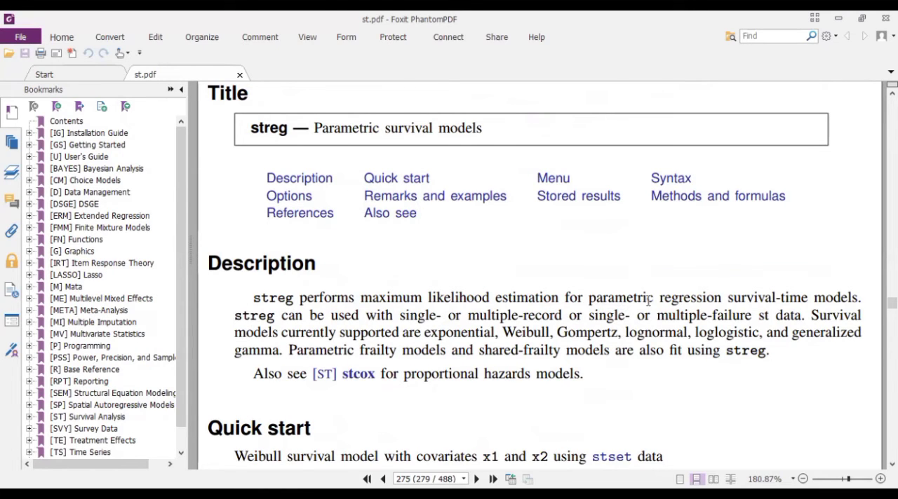
Highlight the phrase "parametric regression" in the streg description
left_click_drag(595, 298, 704, 298)
right_click(681, 298)
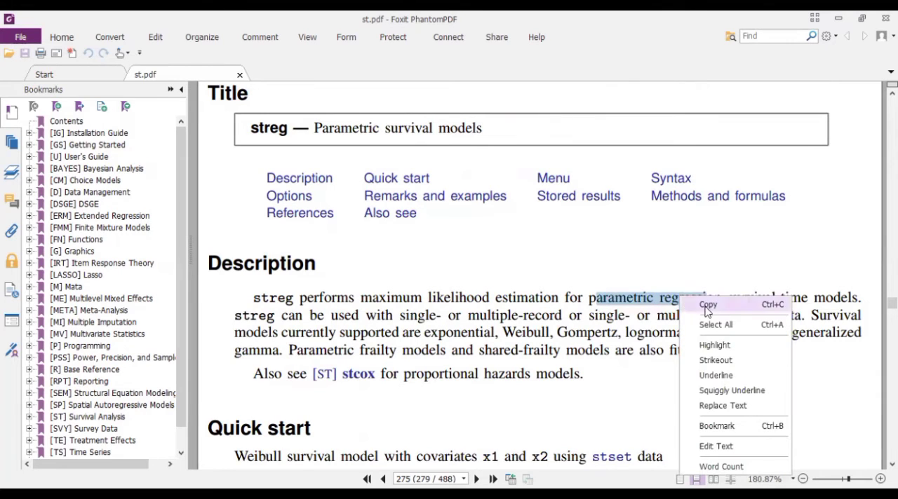
left_click(731, 343)
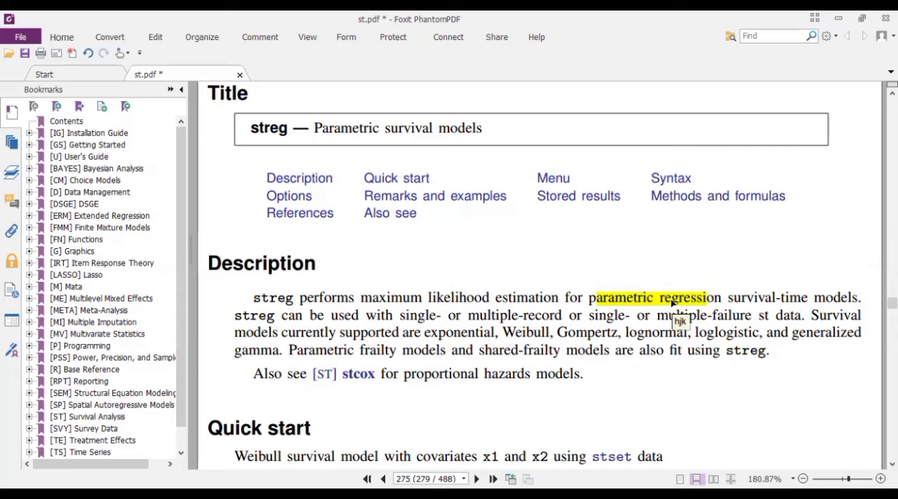
Review the survival distributions supported by streg and its Quick start syntax examples
double_click(471, 334)
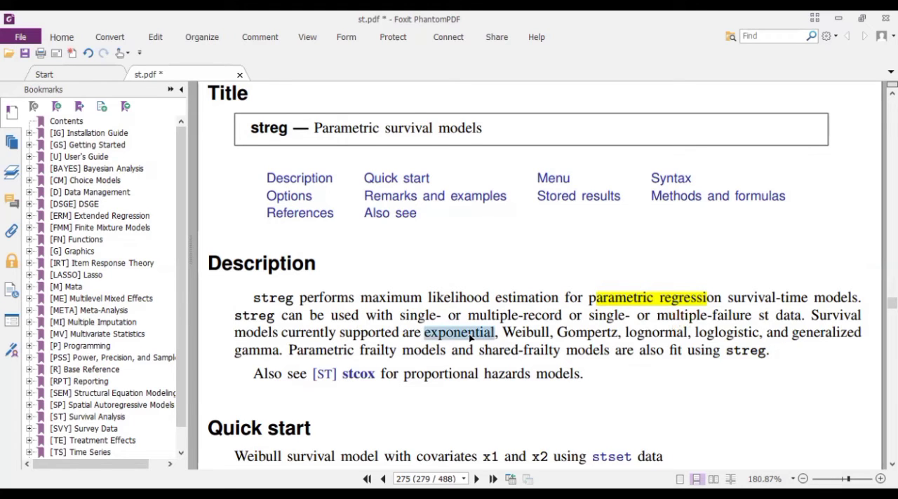
double_click(531, 331)
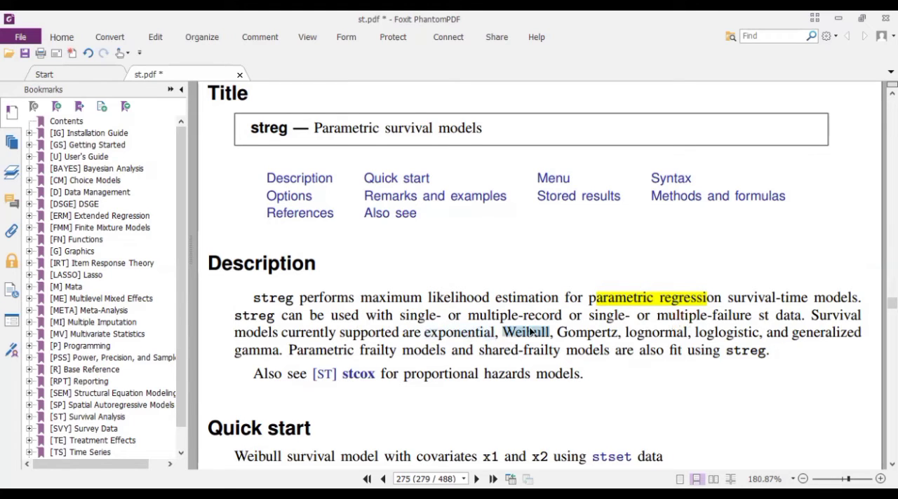
left_click(635, 335)
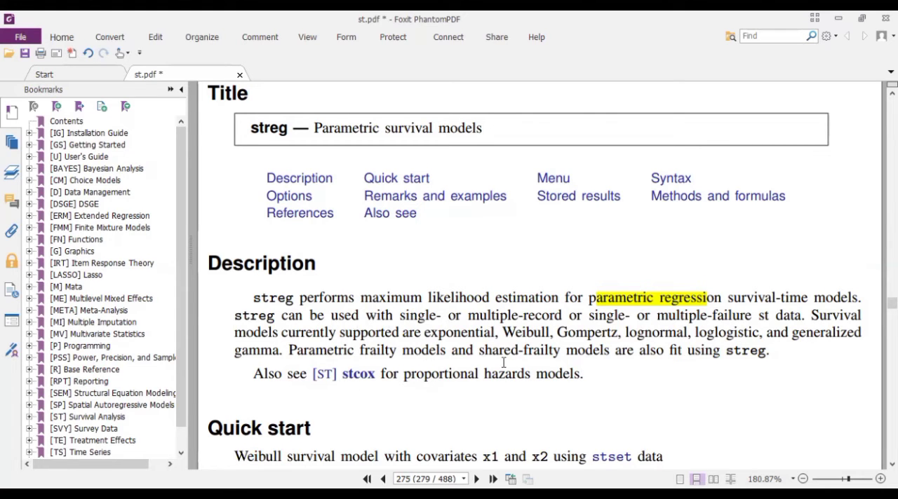
scroll(503, 363, "down", 4)
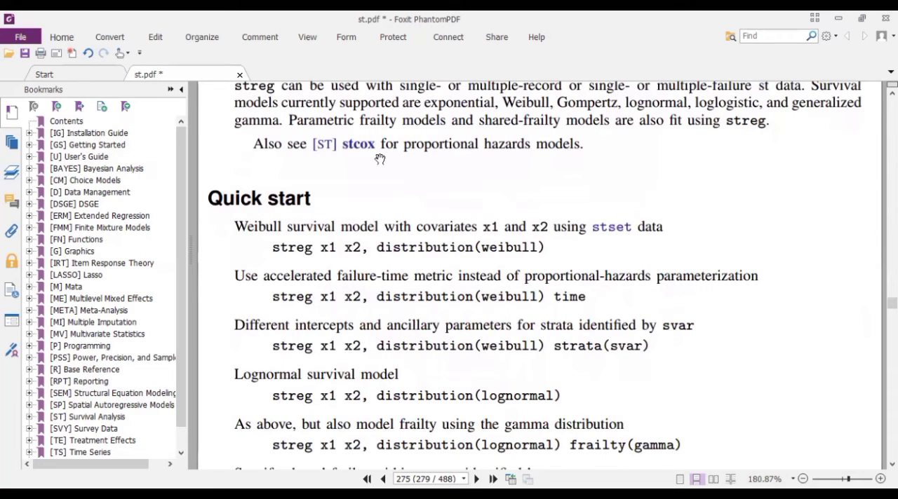
Switch back to Stata and start a streg command with i.sex_child as a factor covariate
key("alt+Tab")
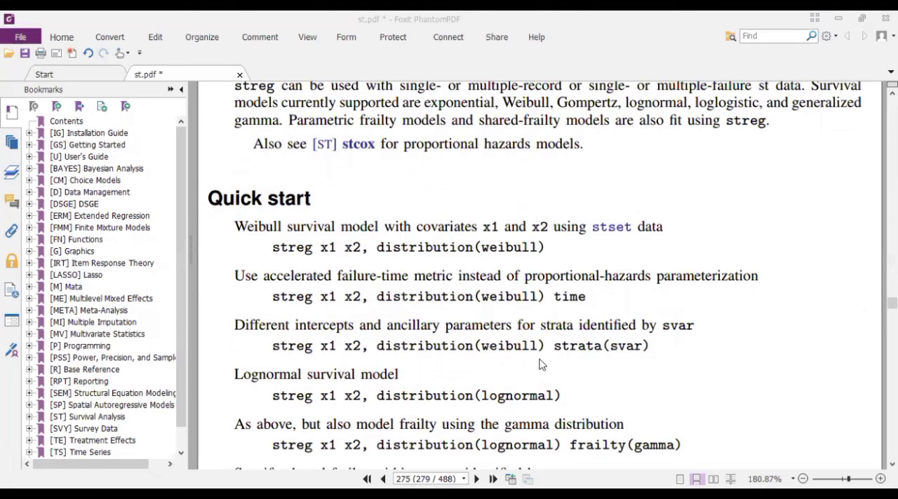
key("alt+Tab")
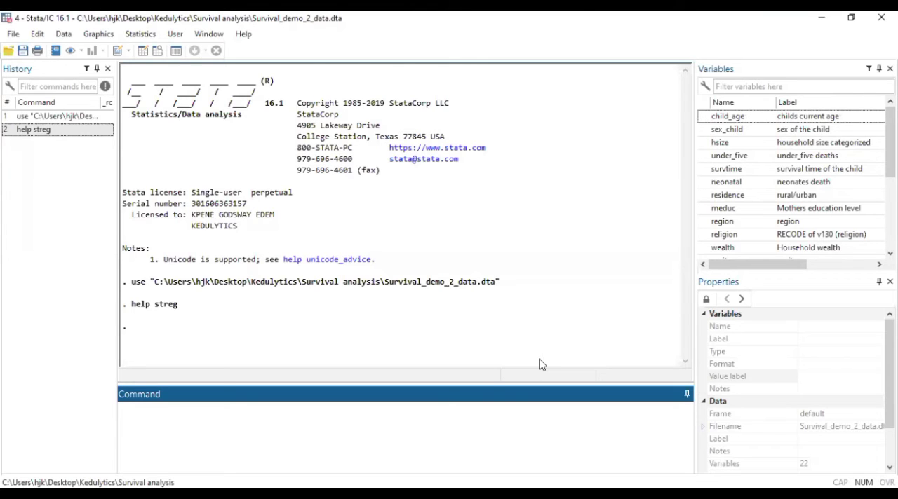
type("streg")
double_click(723, 130)
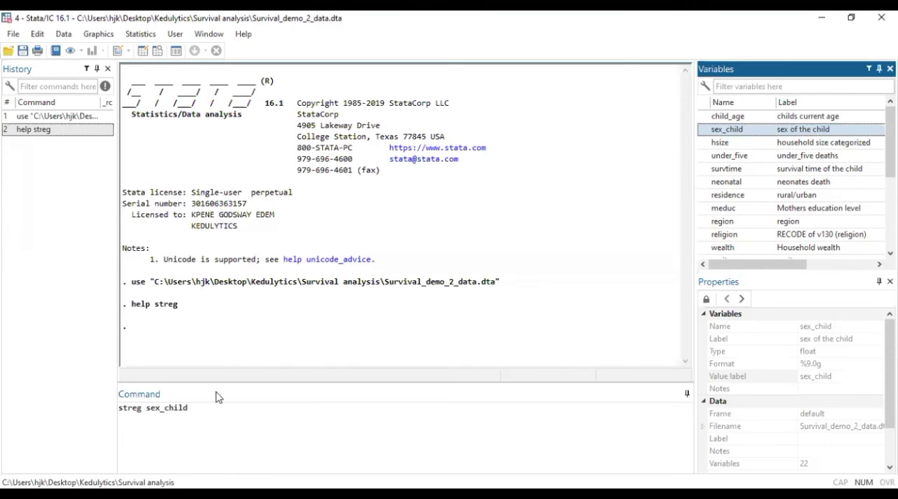
left_click(148, 407)
type("i.")
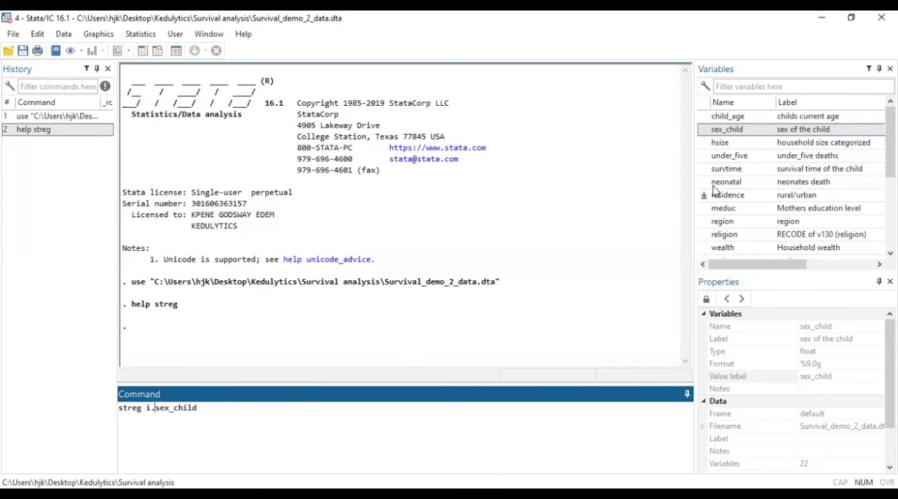
Expand the command's covariates to i.residence i.sex_child i.meduc
left_click(704, 195)
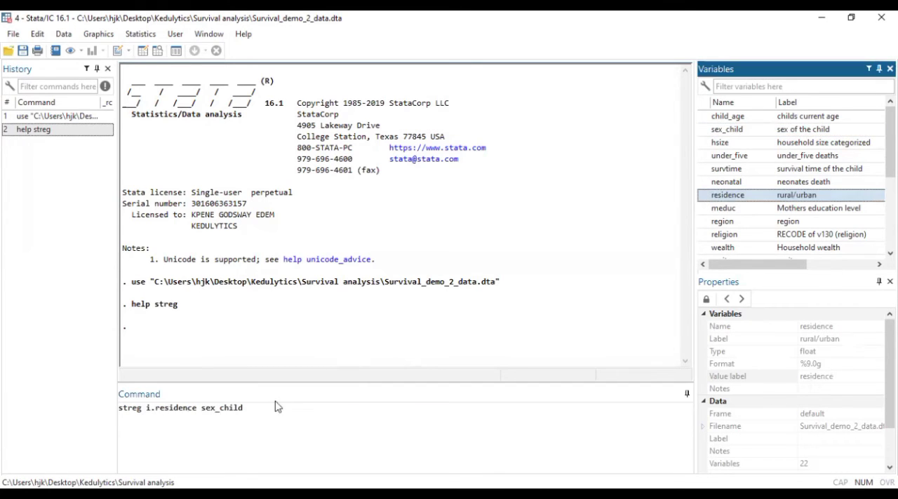
left_click(199, 409)
type("i.")
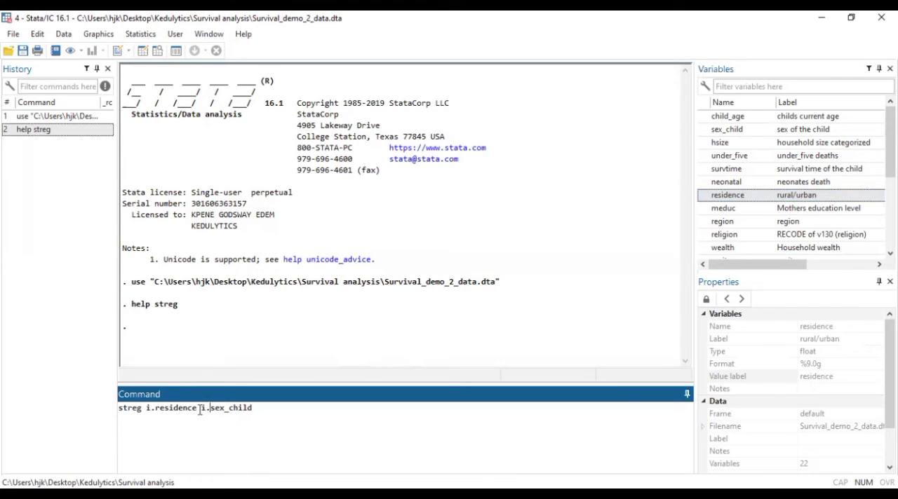
left_click(278, 412)
type("i.")
left_click(703, 208)
left_click(349, 403)
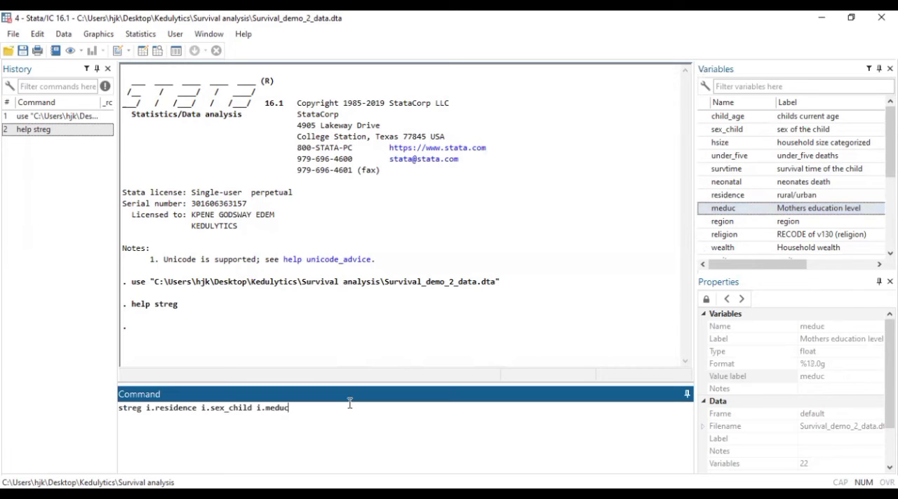
Add the options dist(weibull) and base to the streg command and run the Weibull regression
type(", distr")
key("BackSpace")
type("(weibull) base")
key("Return")
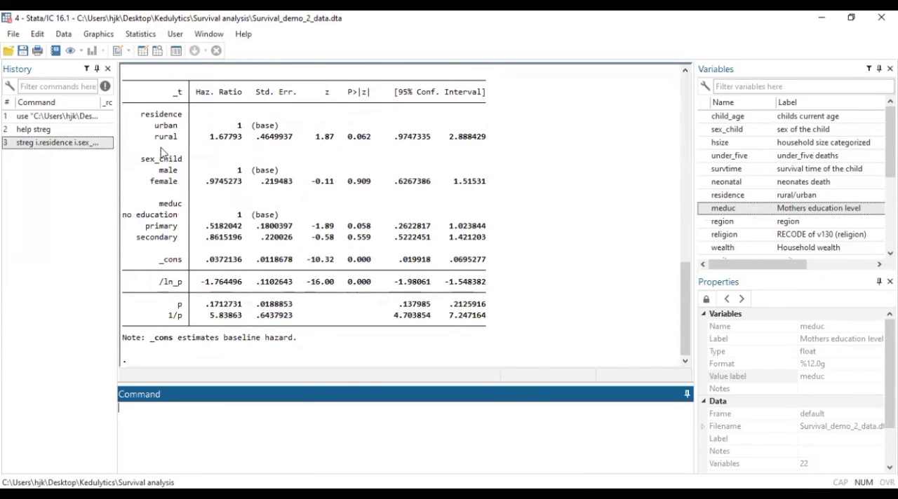
Examine the Weibull regression output, from the model summary to the hazard ratios and the shape parameter
left_click_drag(687, 330, 685, 267)
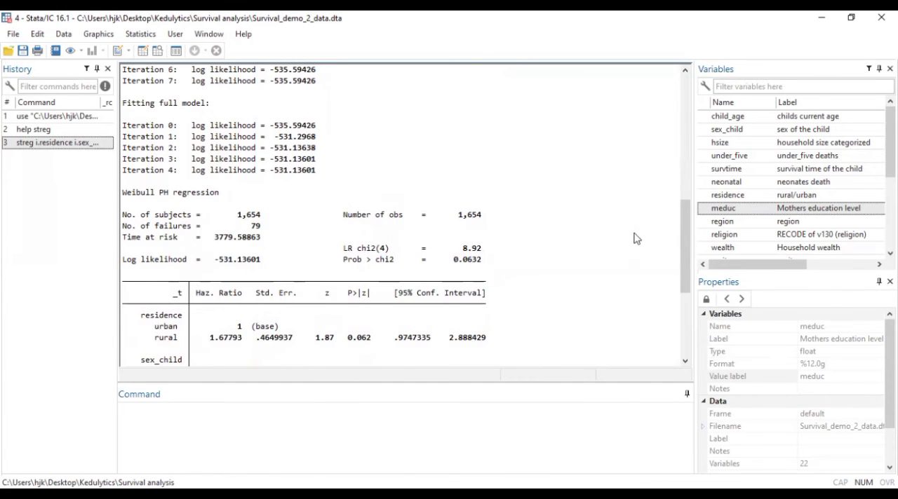
left_click_drag(682, 234, 682, 255)
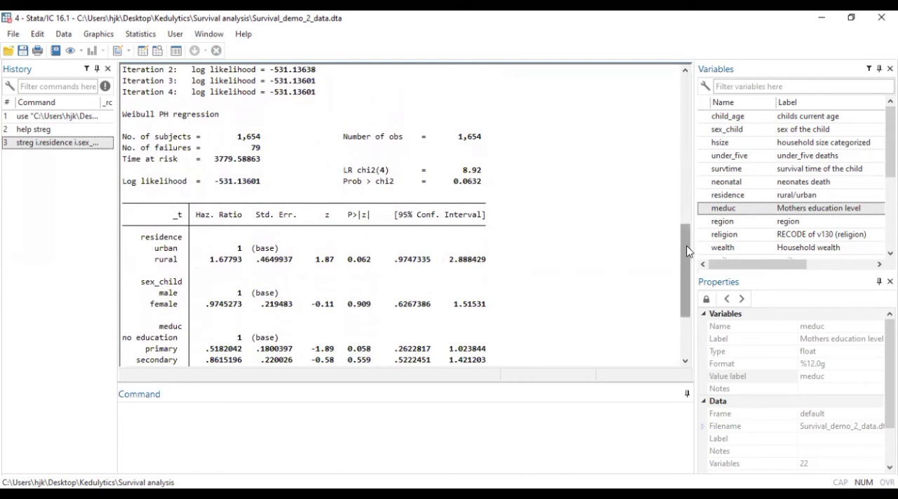
left_click_drag(681, 245, 682, 263)
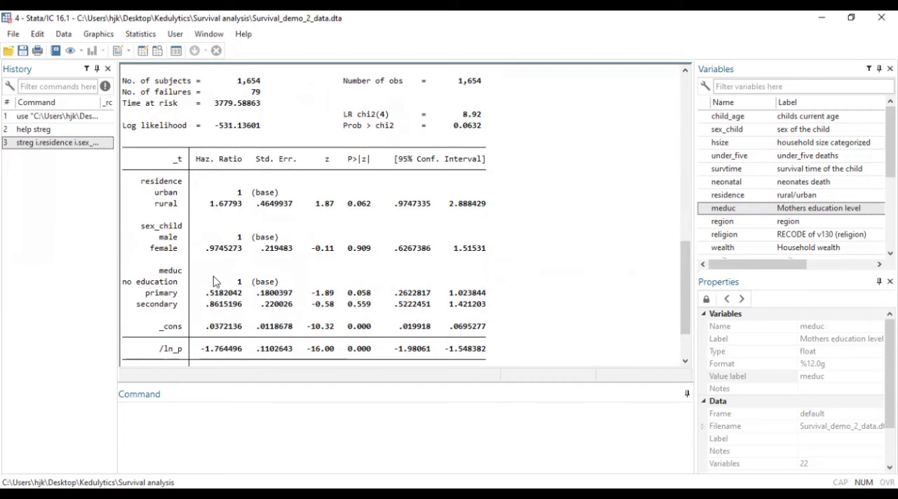
scroll(687, 266, "down", 3)
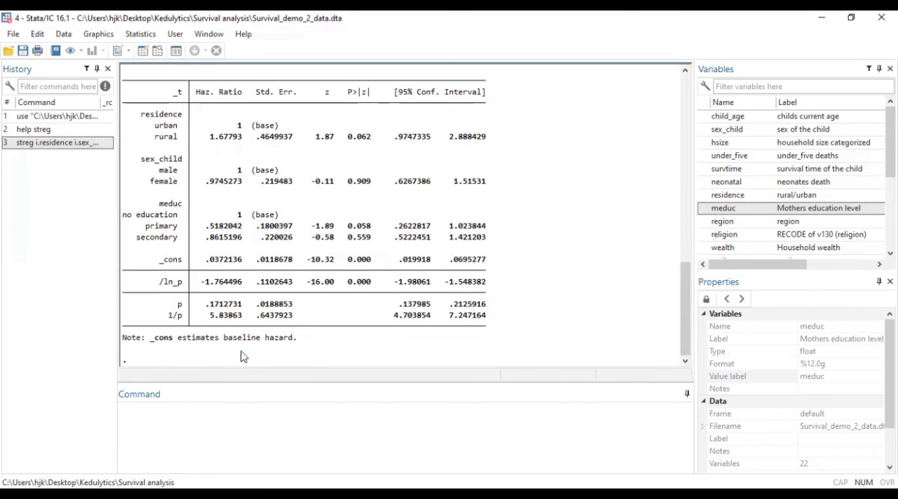
Recall the Weibull streg command, change its distribution to exponential and run it with the same covariates
left_click(64, 144)
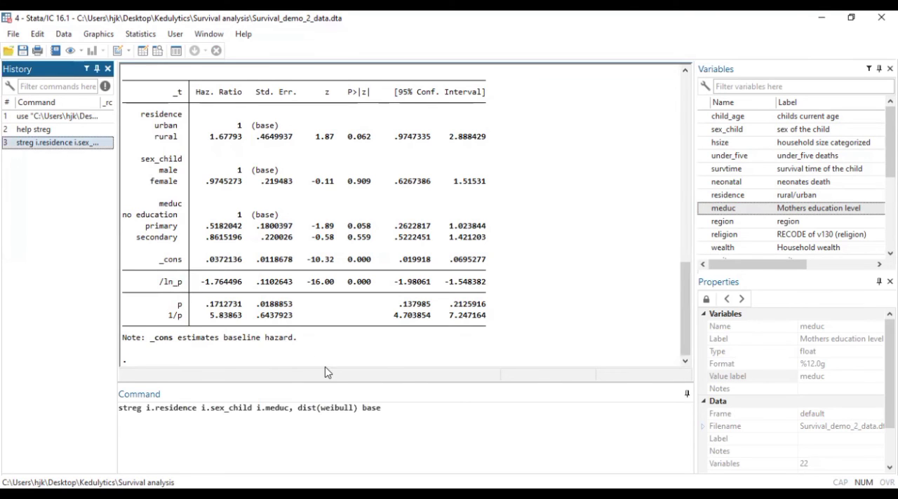
left_click(354, 408)
key("BackSpace")
key("BackSpace")
key("BackSpace")
key("BackSpace")
key("BackSpace")
key("BackSpace")
key("BackSpace")
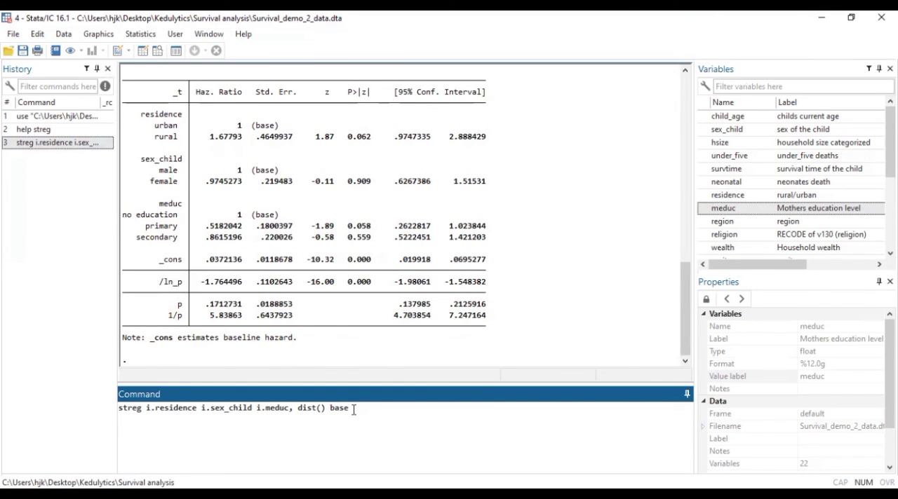
type("exponential")
key("Return")
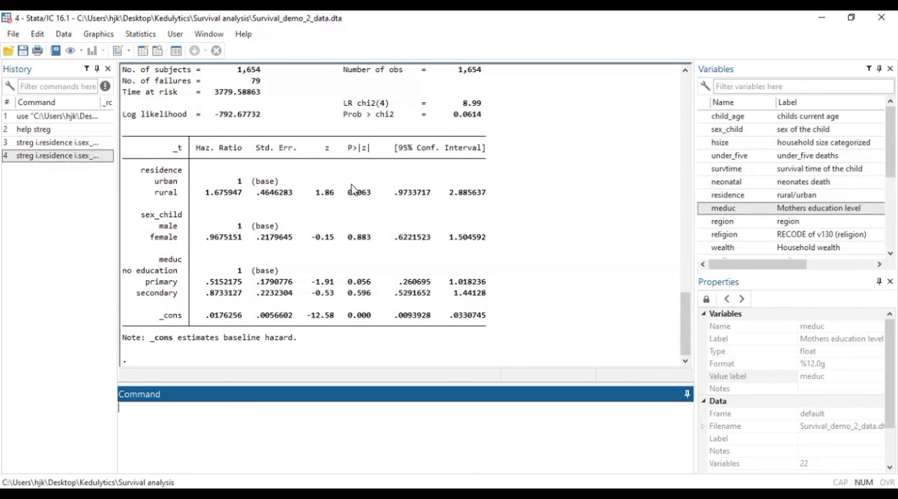
Switch from Stata to another open window
key("alt+Tab")
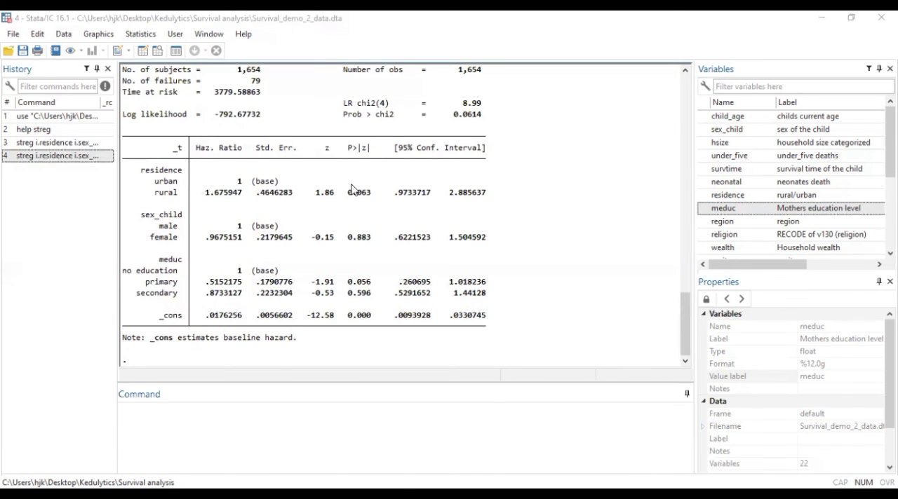